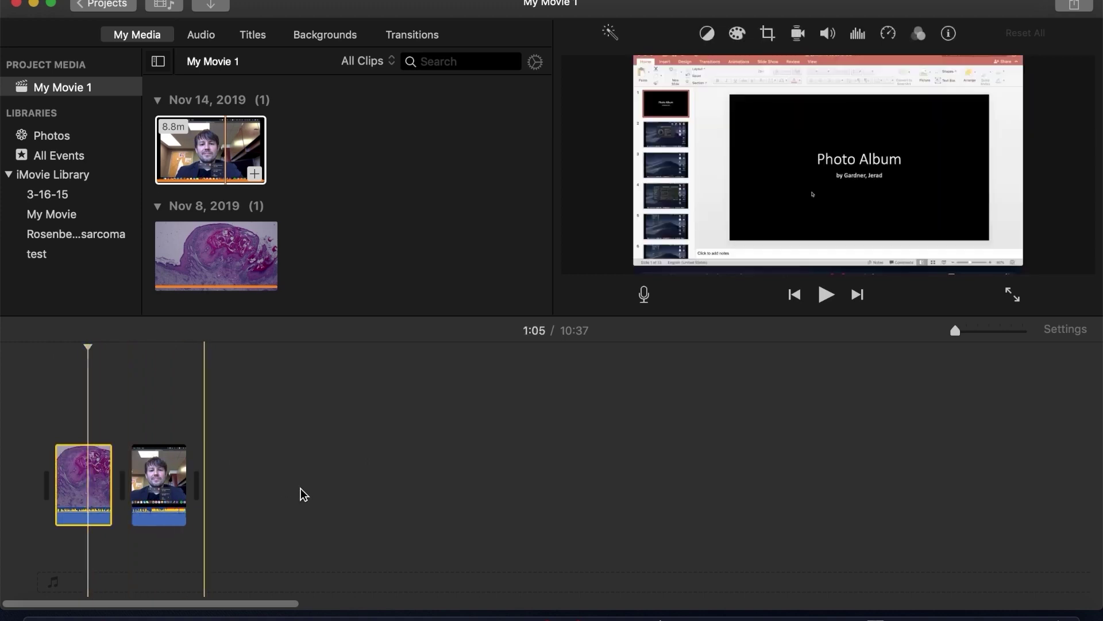
Select the webcam clip and open the Share > File export settings for My Movie 1
left_click(161, 477)
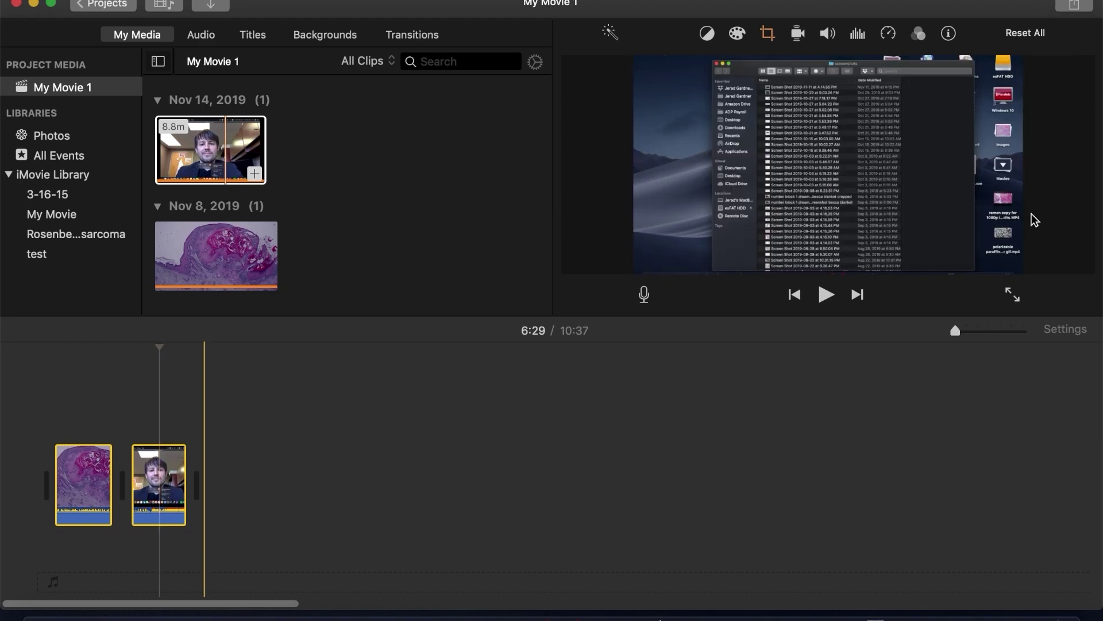
left_click(1072, 6)
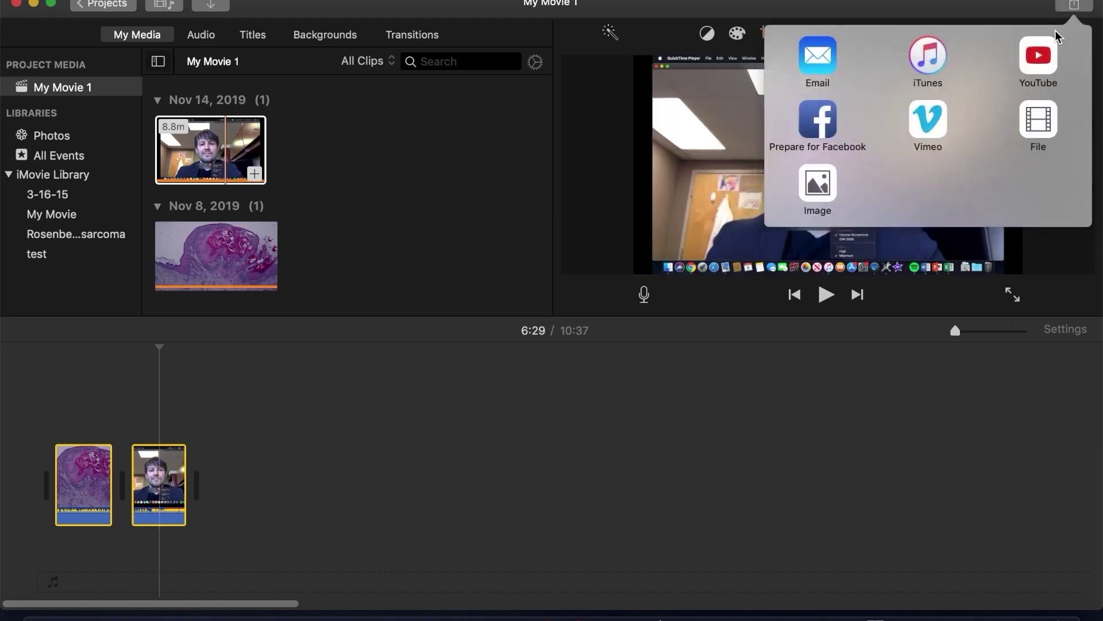
left_click(1037, 132)
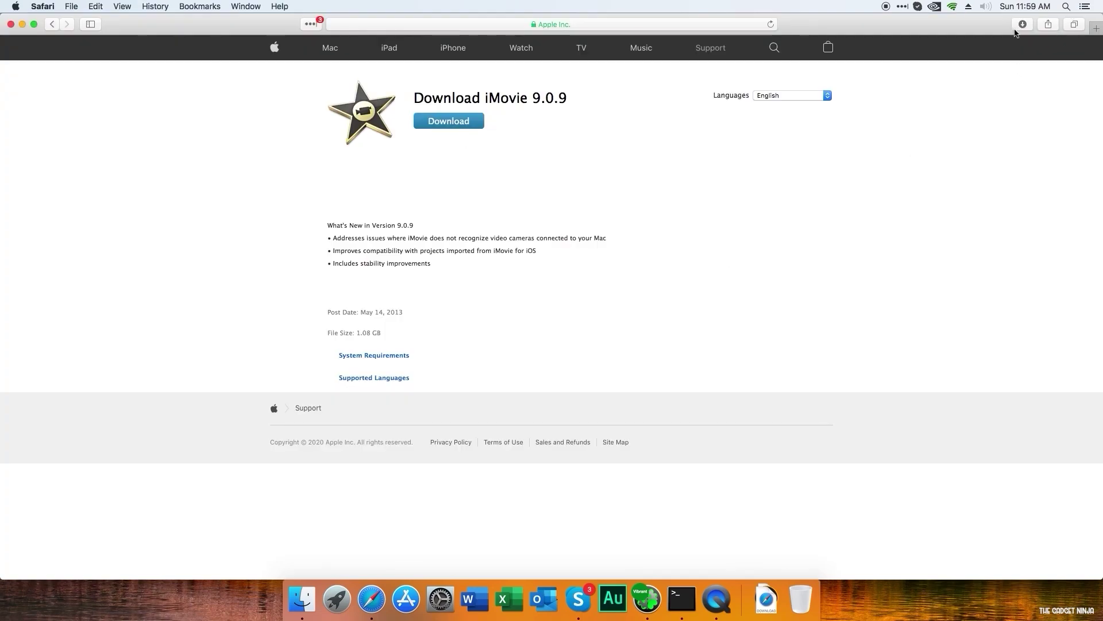
Check the downloaded iMovie update and drag iMovie9.0.9Update.pkg into the pkgutil --expand command
left_click(1022, 25)
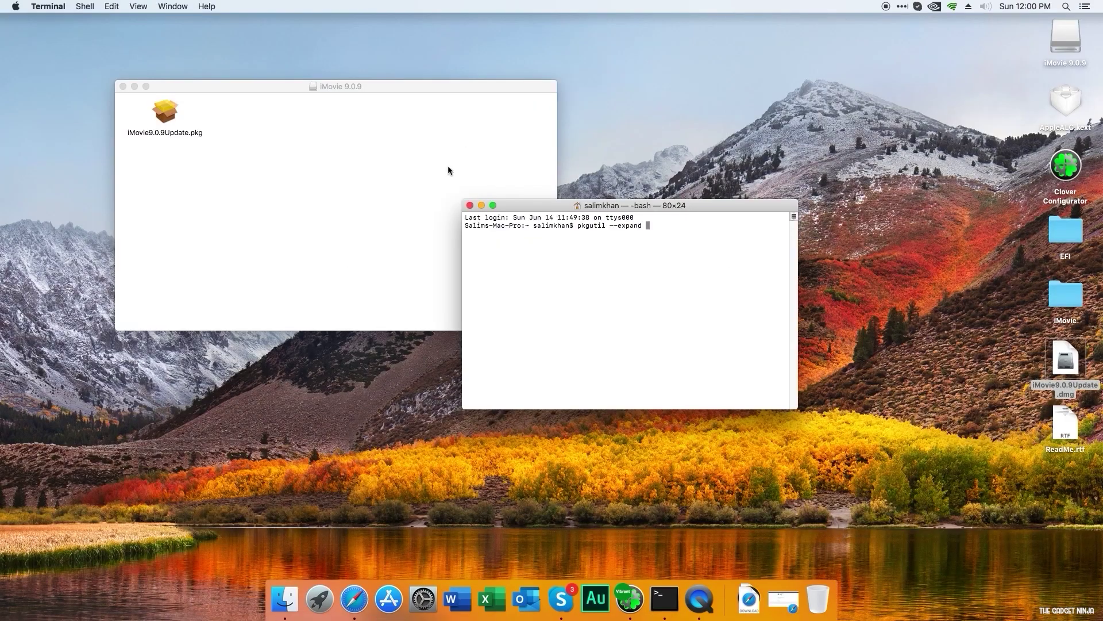
left_click_drag(159, 112, 668, 279)
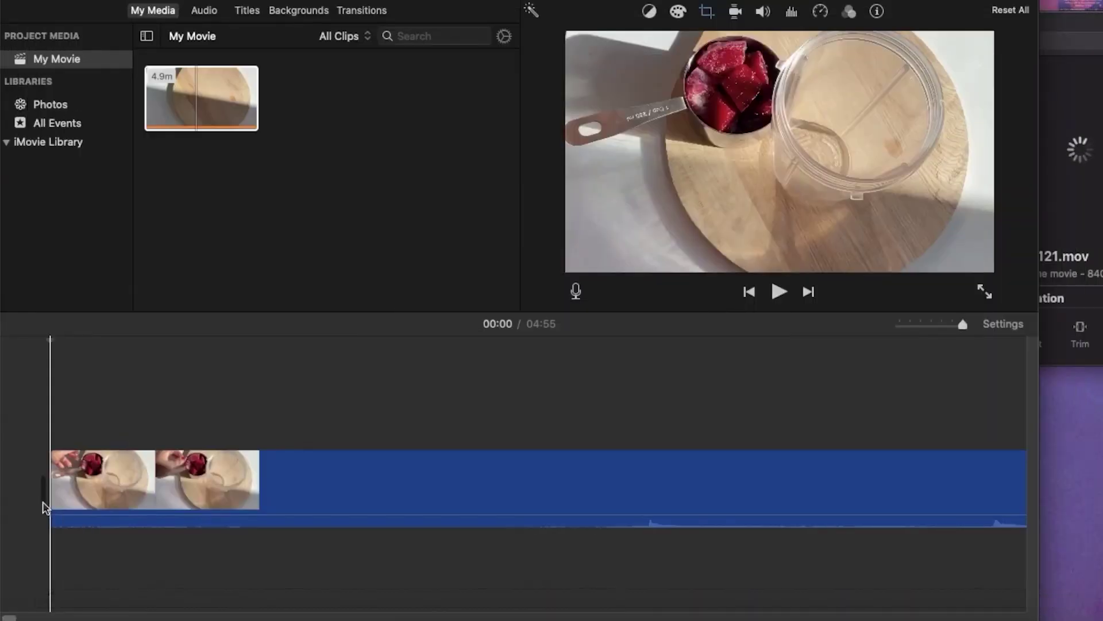
Play the movie, then select all june 7 & 8 clips and delete them from the event
key("space")
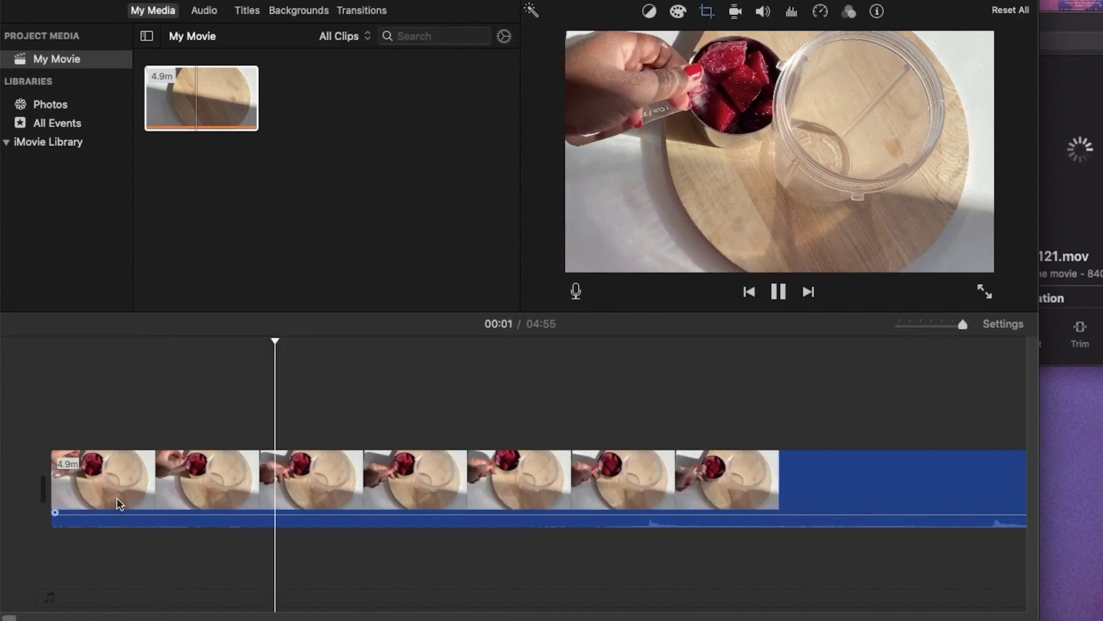
left_click_drag(962, 324, 943, 323)
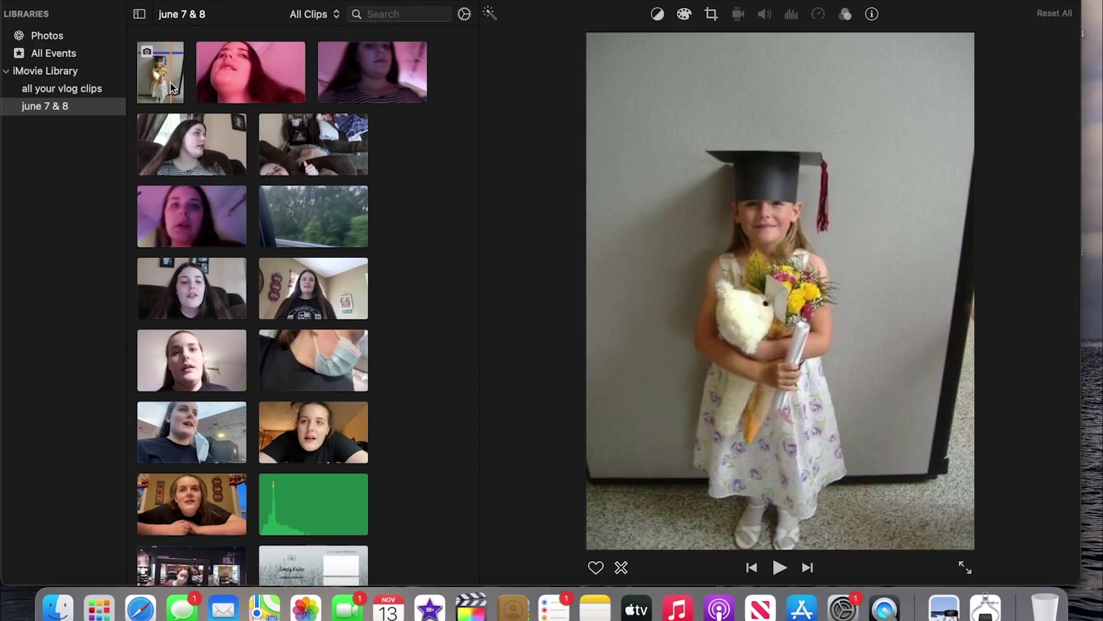
key("super+a")
right_click(171, 88)
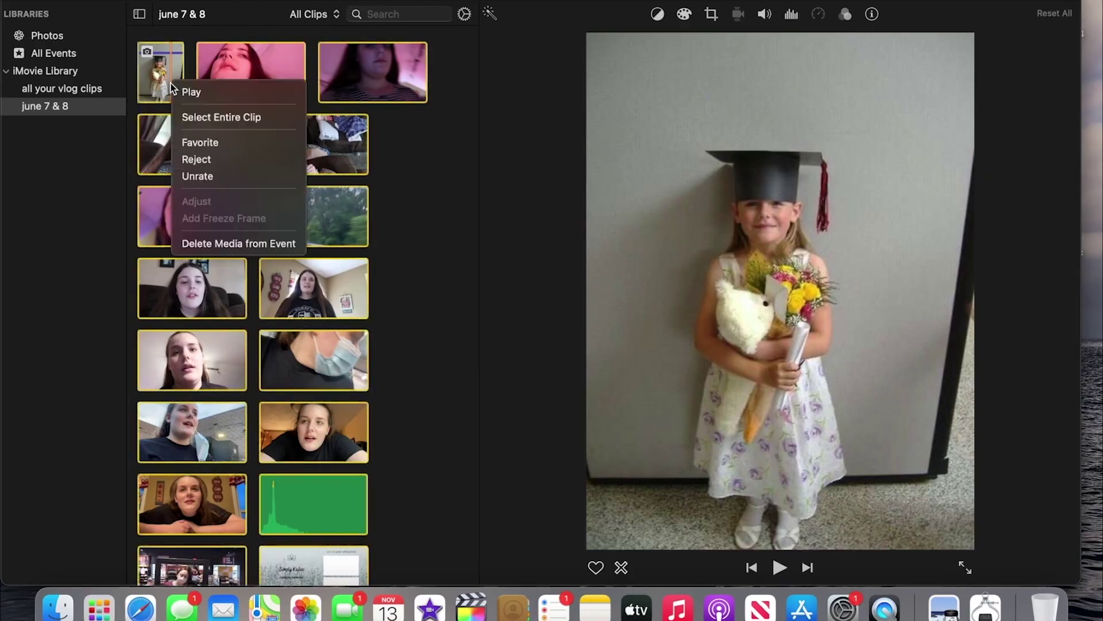
left_click(223, 245)
left_click(596, 226)
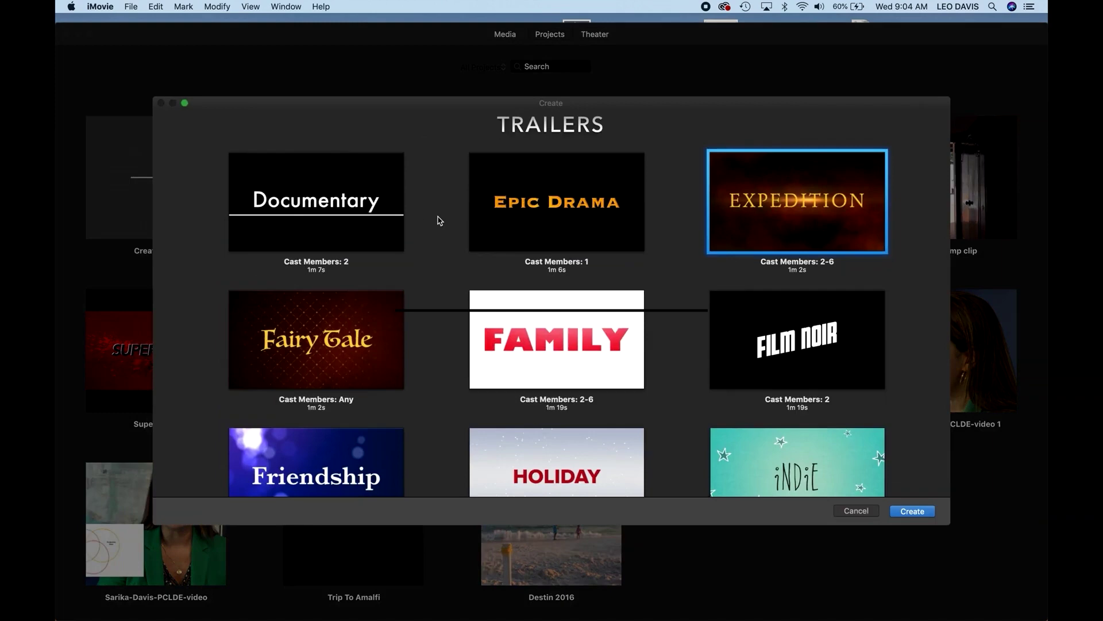
Browse the Trailers list and pick a trailer template
scroll(517, 310, "down", 10)
scroll(517, 300, "up", 6)
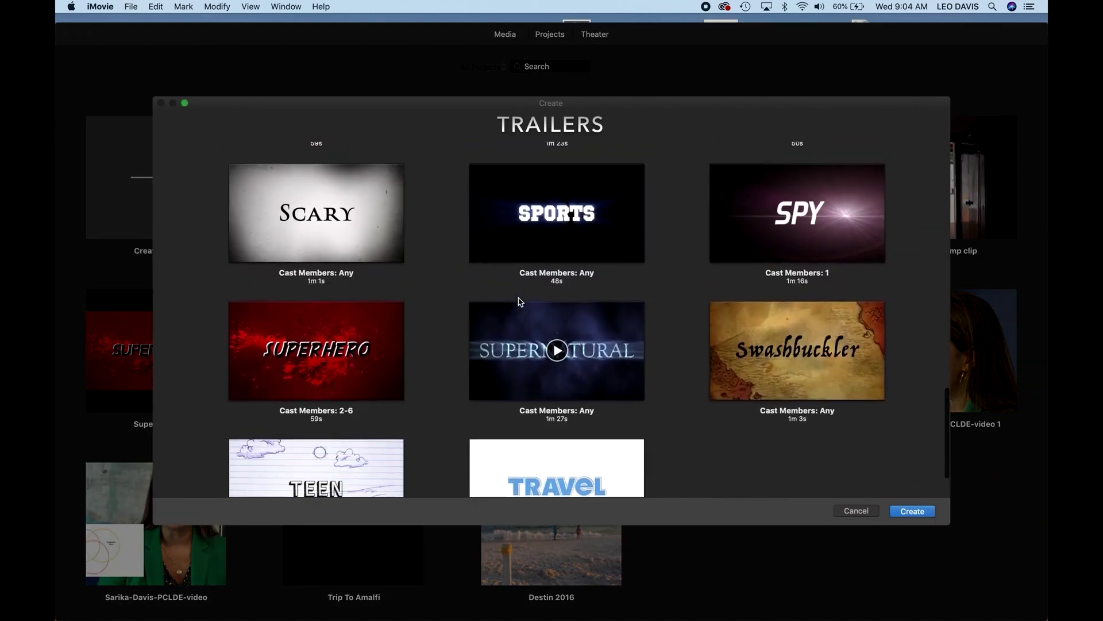
left_click(557, 340)
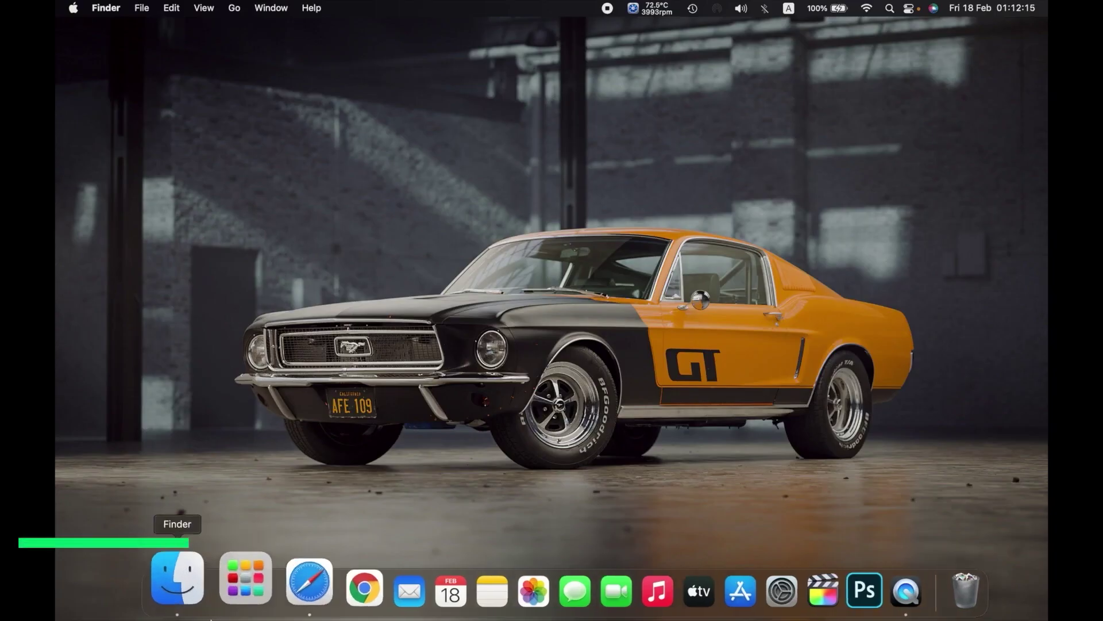
Launch Font Book from Launchpad, then create the new standard user account in Users & Groups
left_click(232, 591)
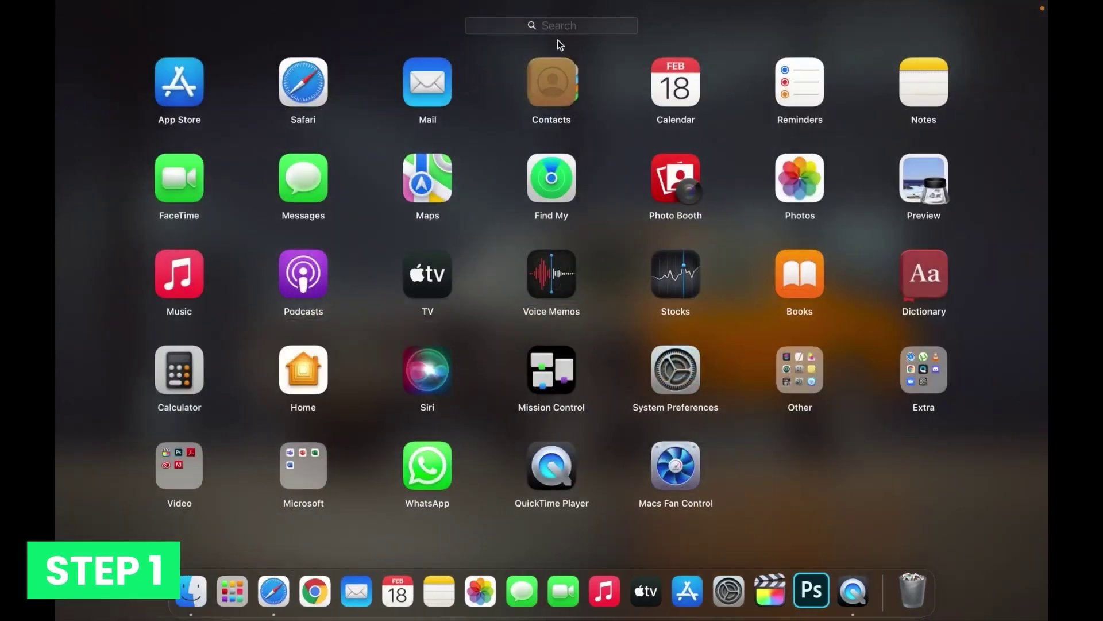
type("font")
left_click(555, 99)
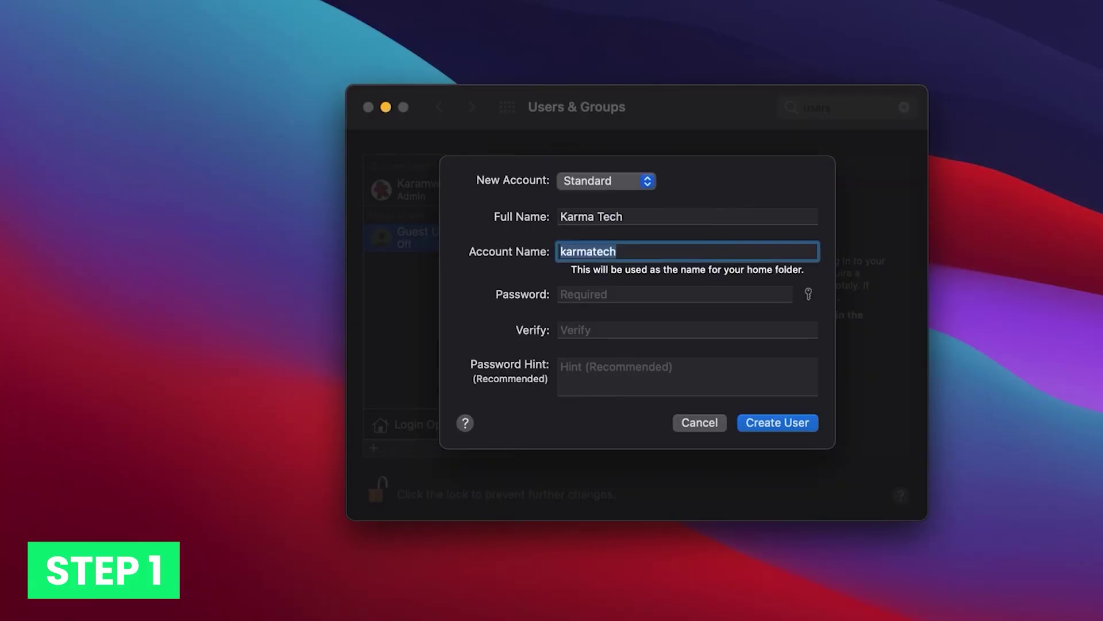
left_click(778, 423)
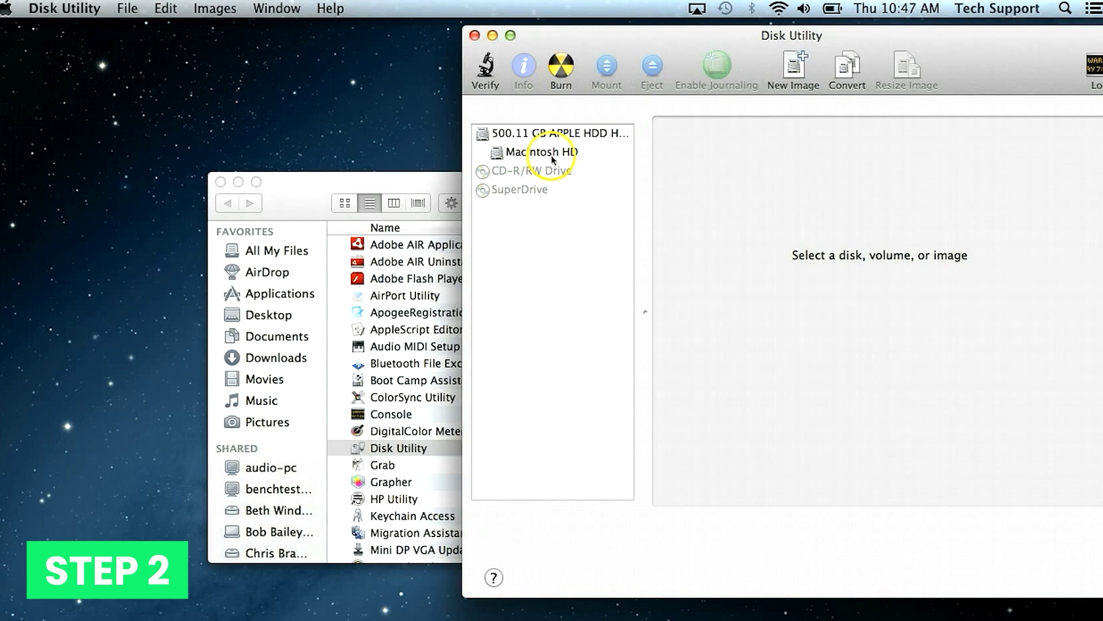
Select the Macintosh HD volume and run Repair Disk Permissions in First Aid
left_click(552, 156)
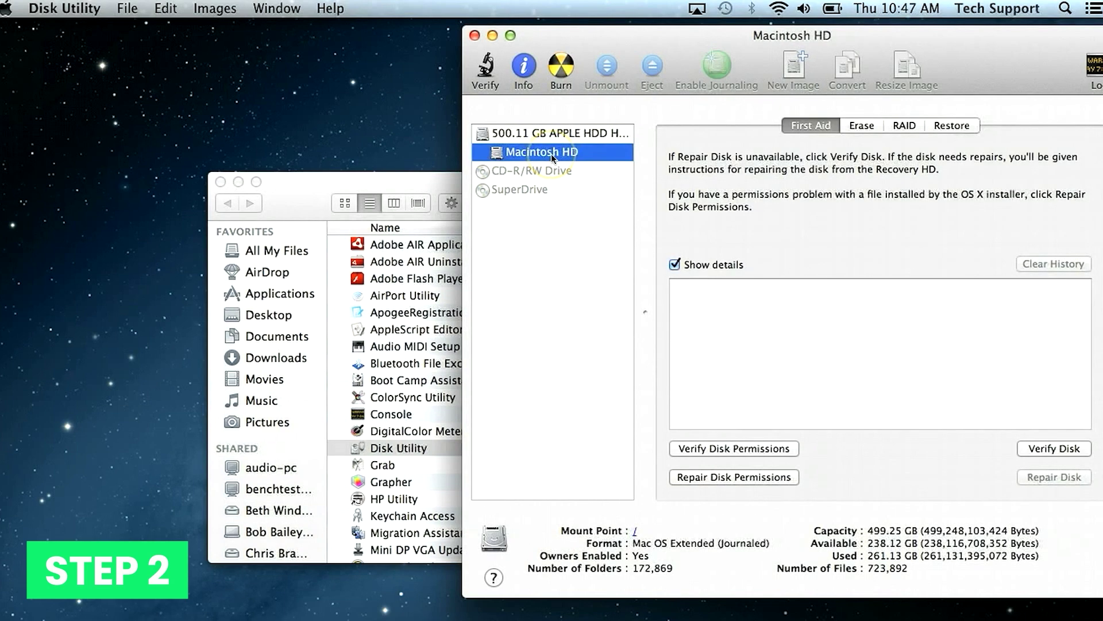
left_click(713, 476)
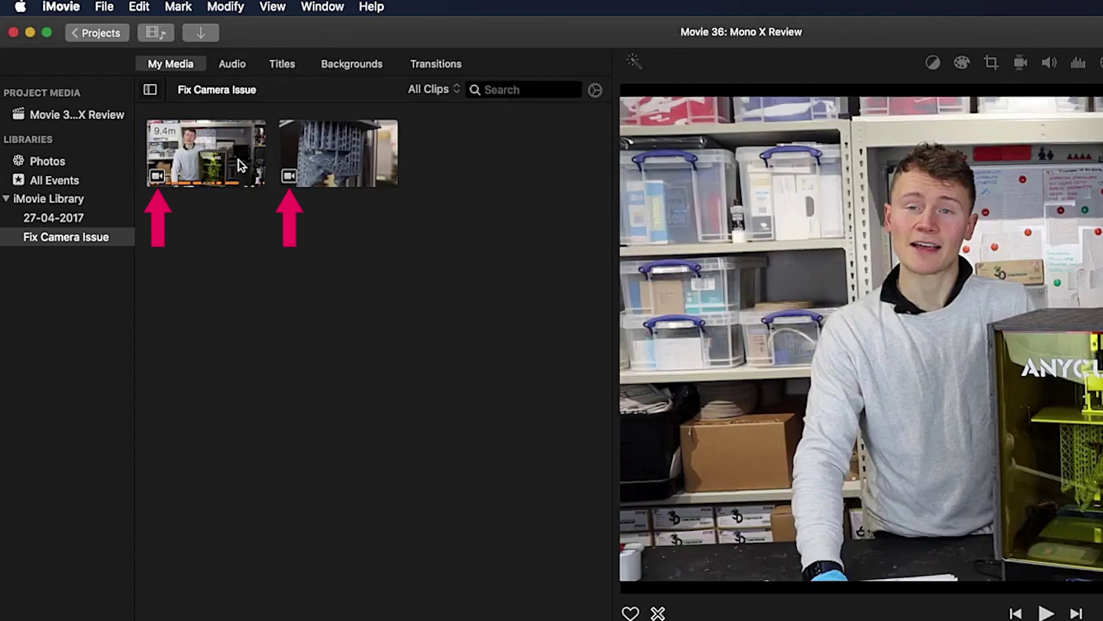
Open the context menu for iMovie Library in the Libraries sidebar
right_click(81, 201)
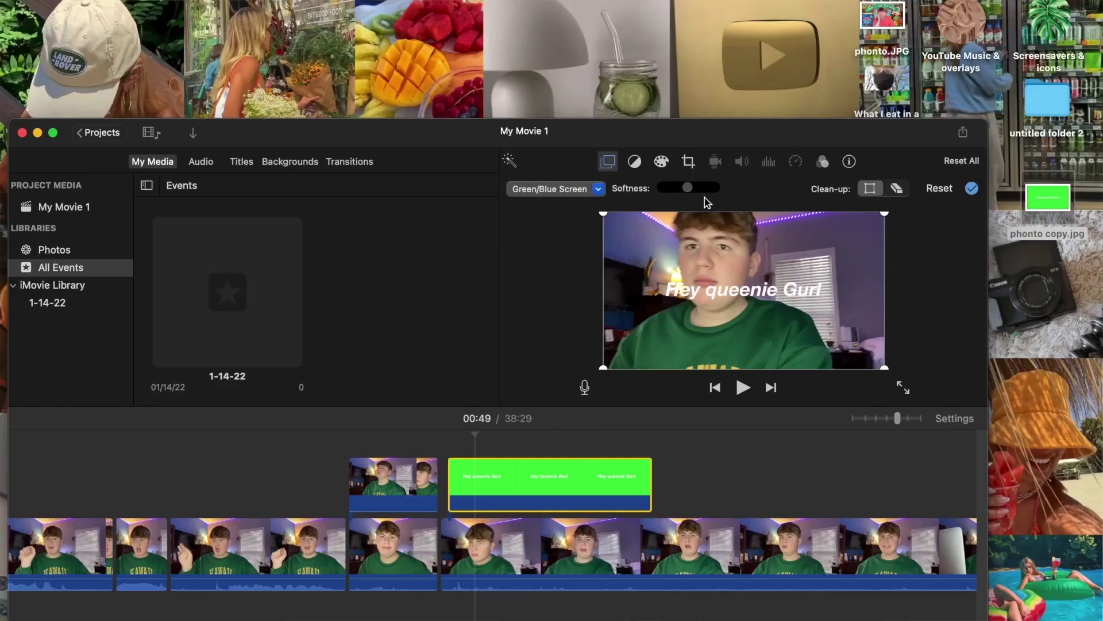
Raise the green-screen overlay's Softness slider slightly
left_click(694, 189)
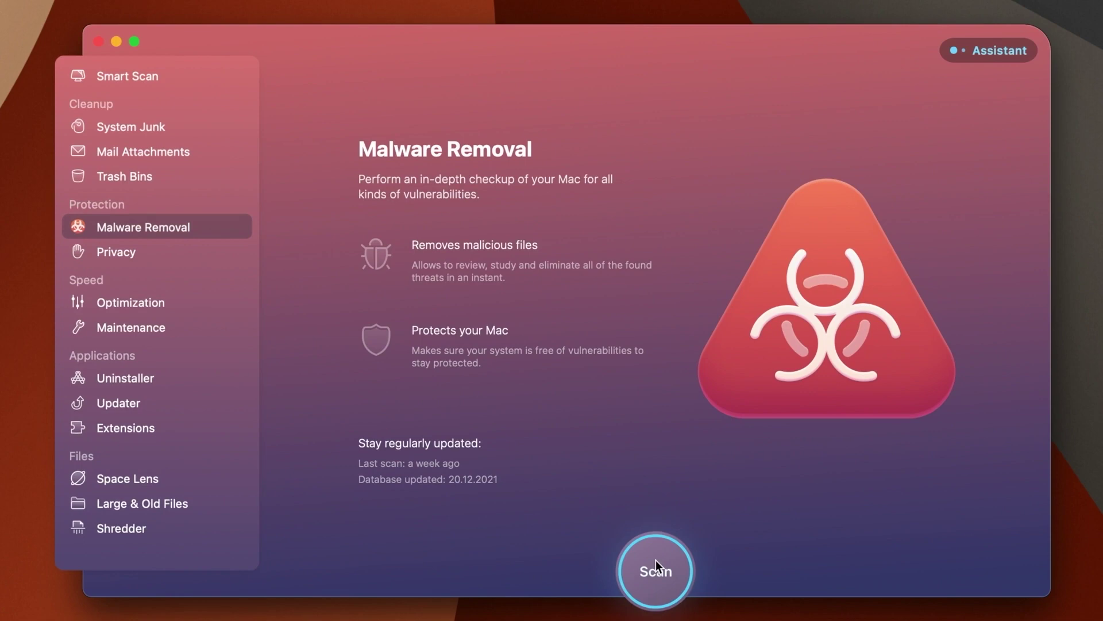
Run a Malware Removal scan in CleanMyMac X
left_click(660, 560)
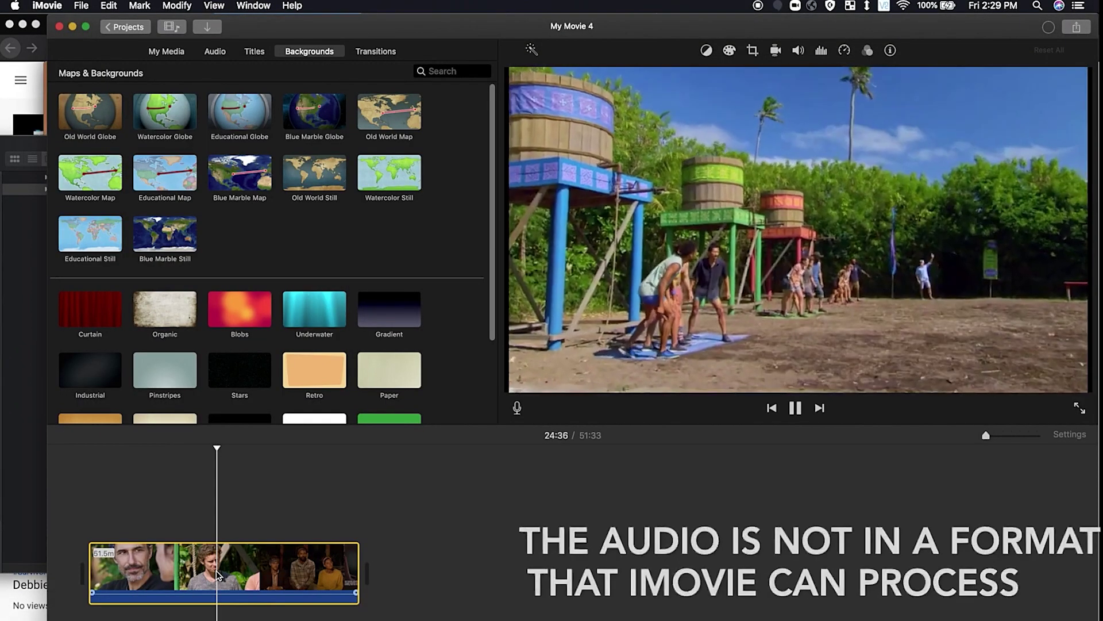
Bring the Finder window behind iMovie to the front
left_click(29, 362)
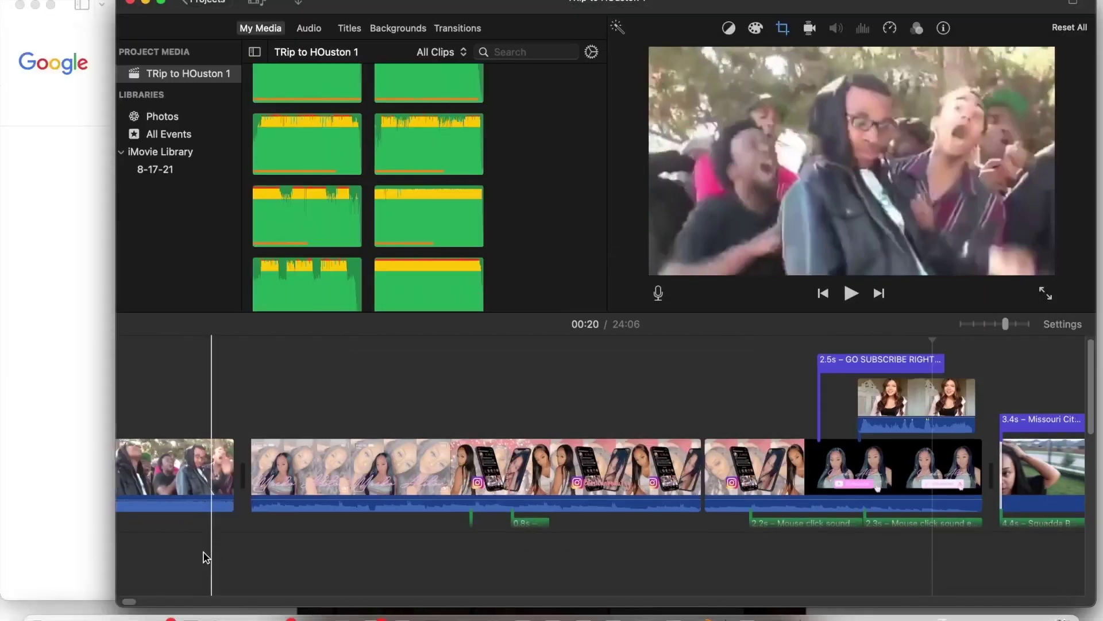
Set the My Movie 5 file export to Better Quality compression and continue to saving
scroll(117, 474, "left", 6)
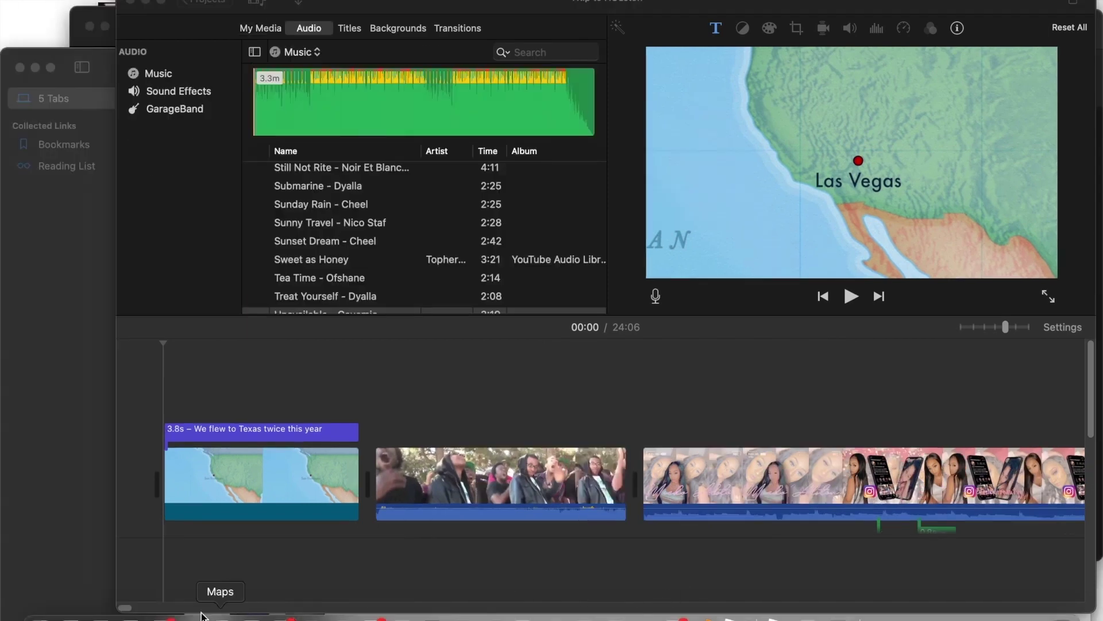
left_click(185, 476)
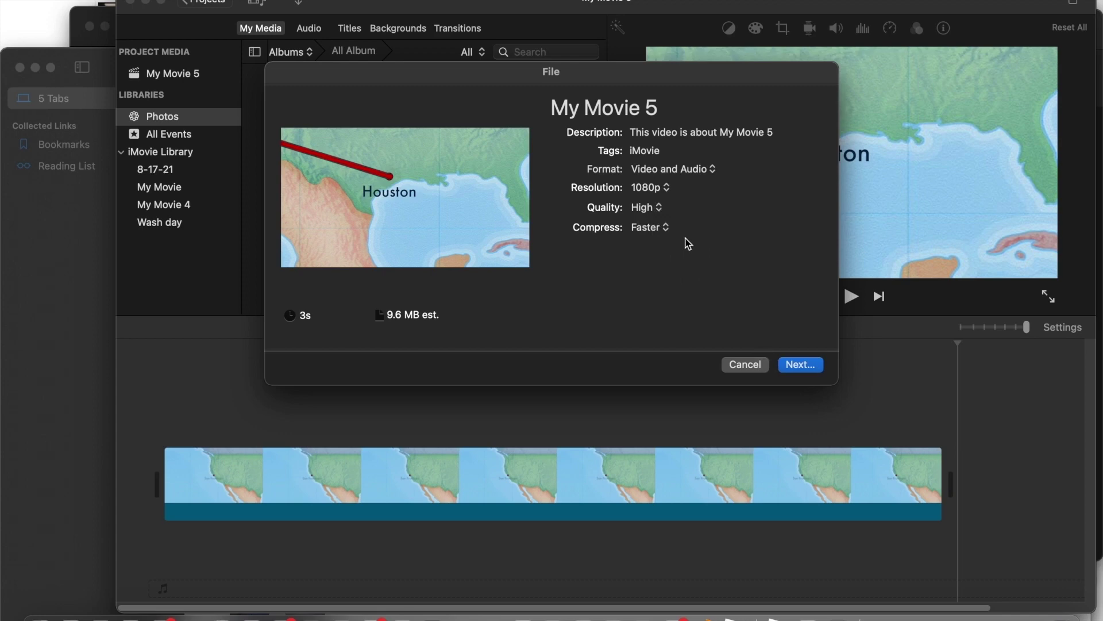
left_click(662, 228)
left_click(667, 244)
left_click(807, 365)
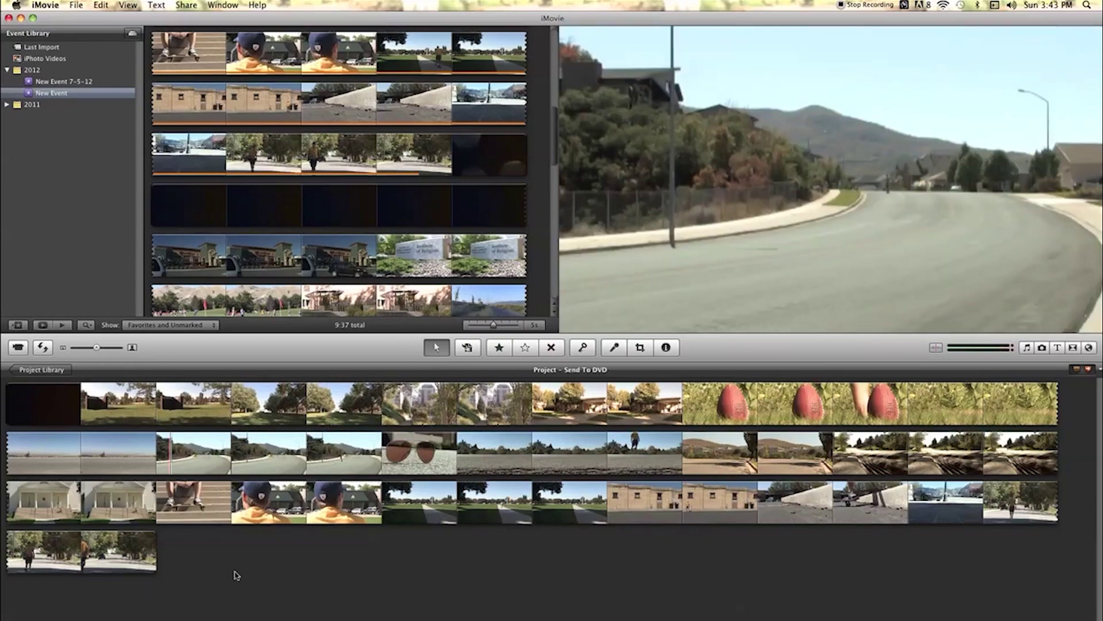
Share the Send To DVD project to iDVD from the Share menu
left_click(186, 6)
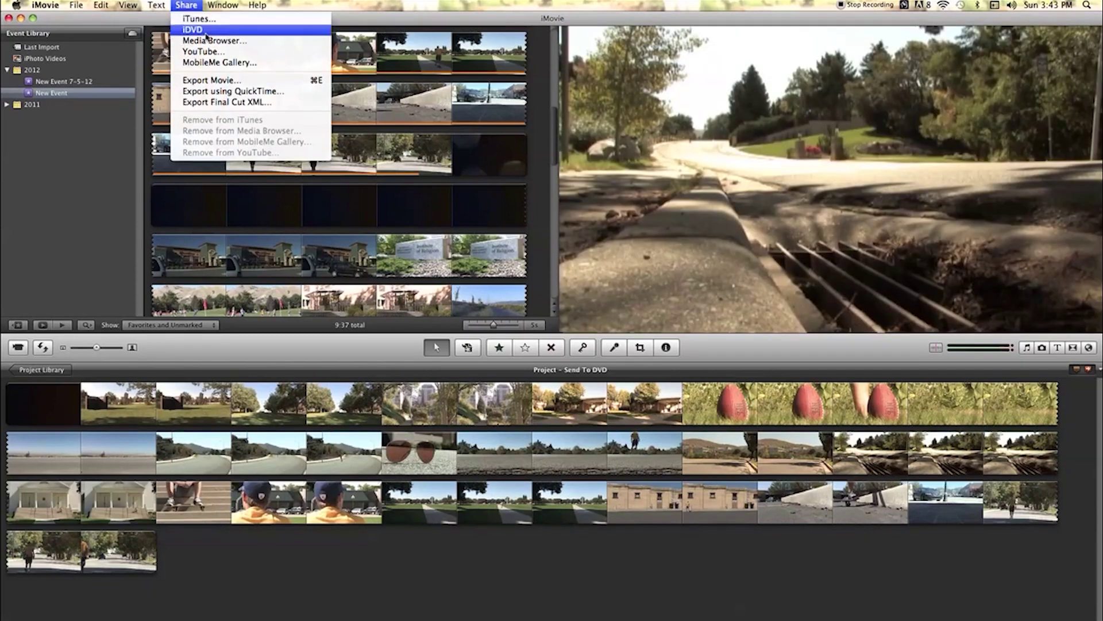
left_click(206, 32)
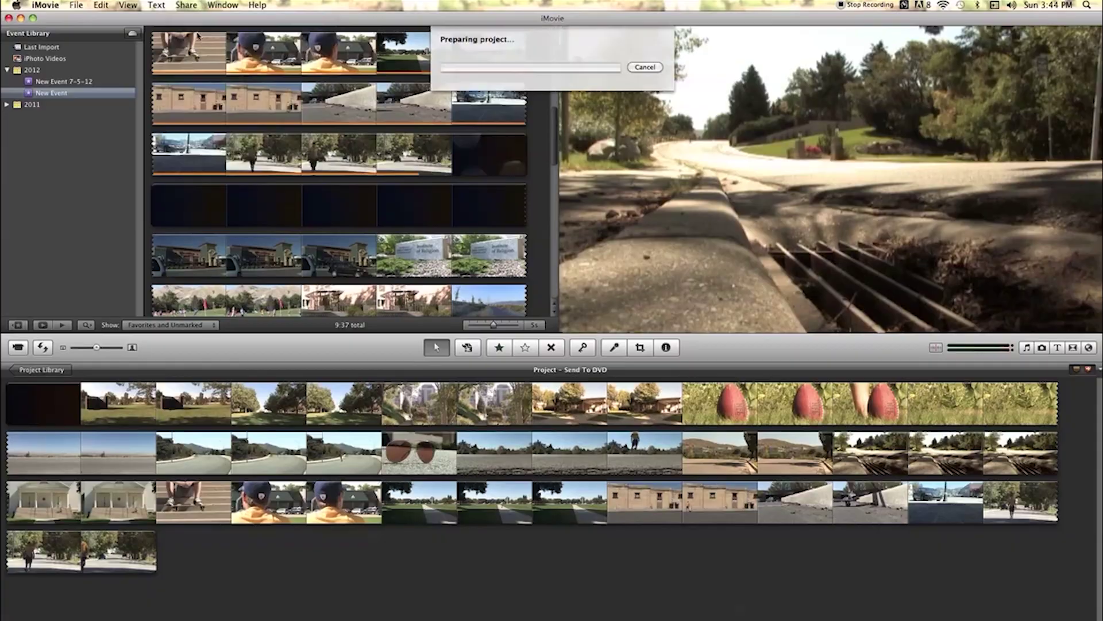